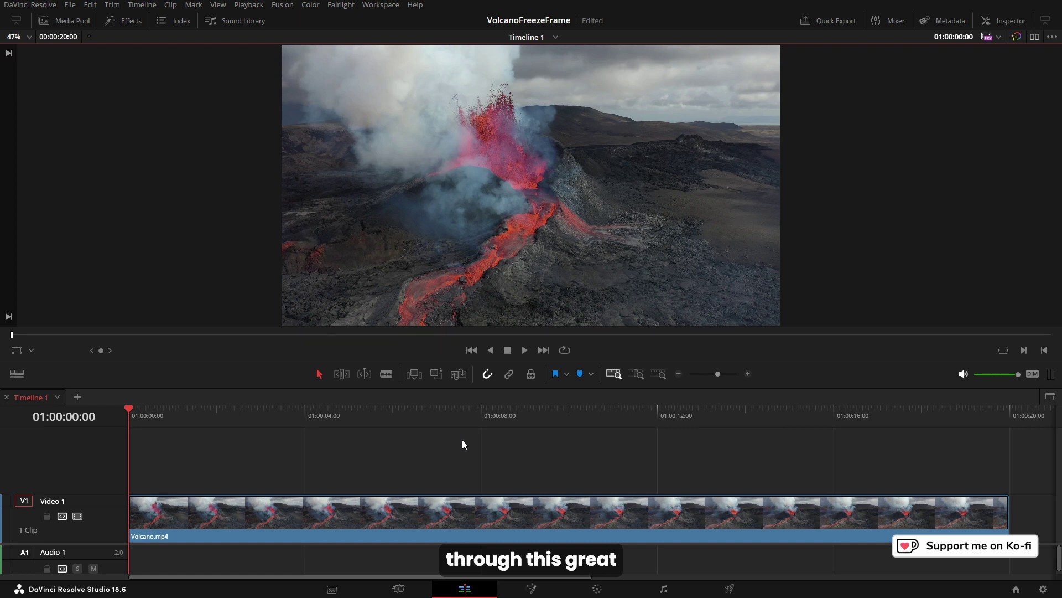
Step: Play the Volcano.mp4 clip and stop at 01:00:08:06, where the lava flows down
left_click(523, 350)
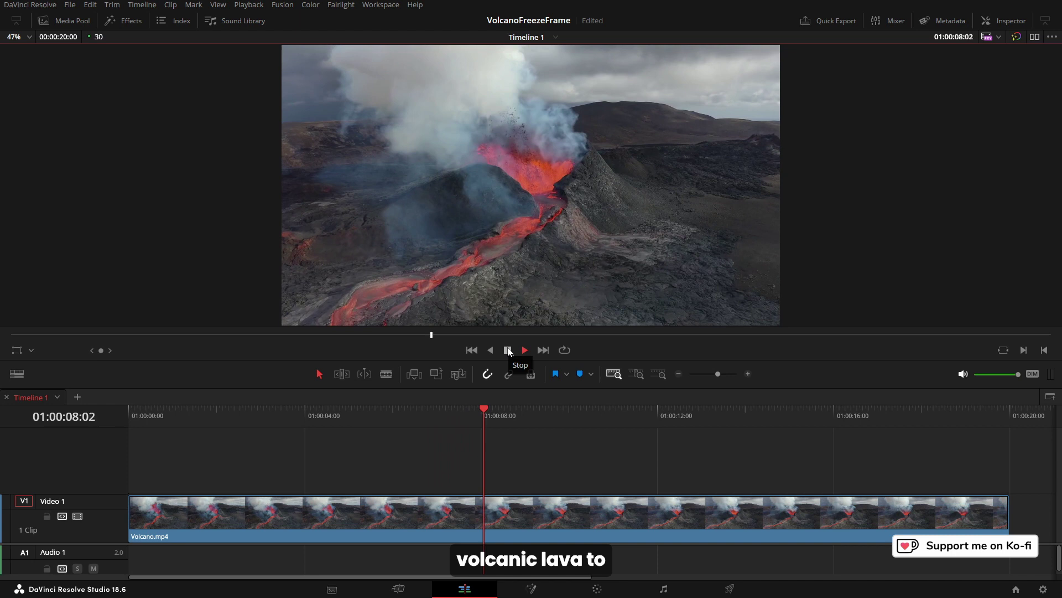
left_click(508, 350)
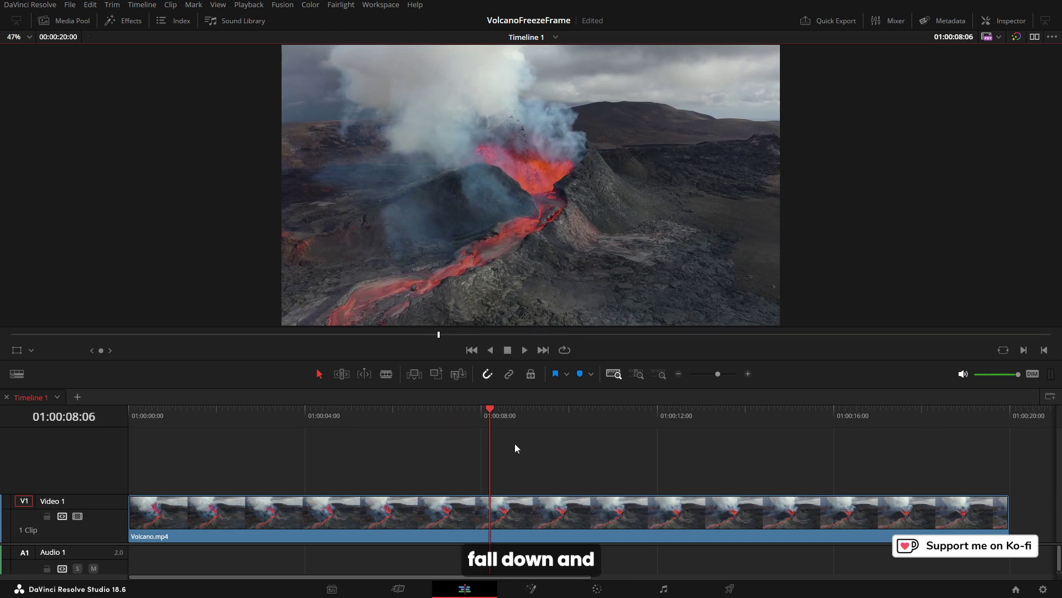
Step: Turn on Retime Controls, add a 0% Freeze Frame at 01:00:08:06, and lengthen the freeze section
right_click(522, 523)
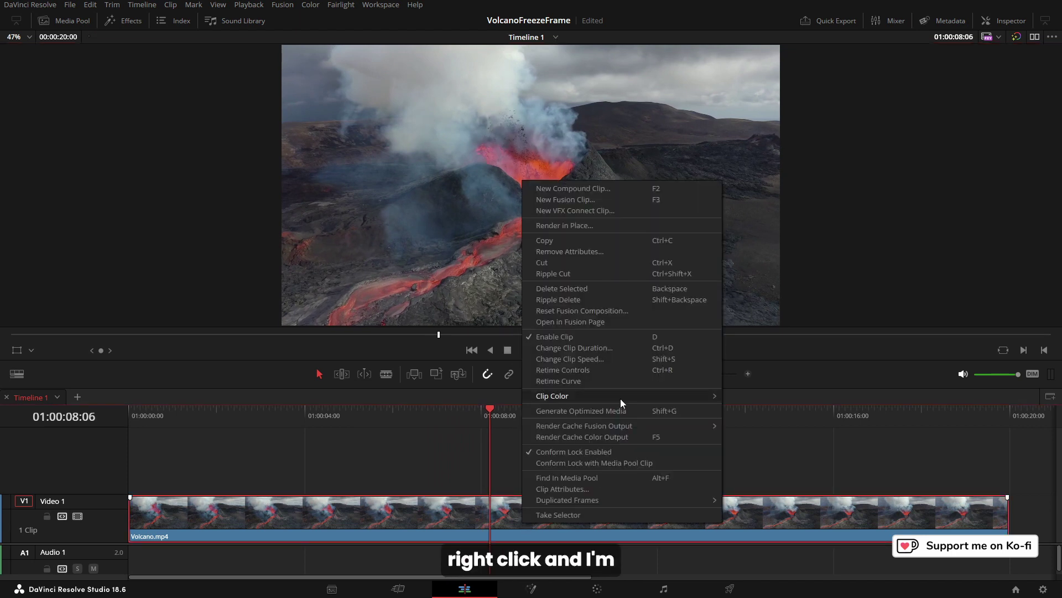
left_click(570, 371)
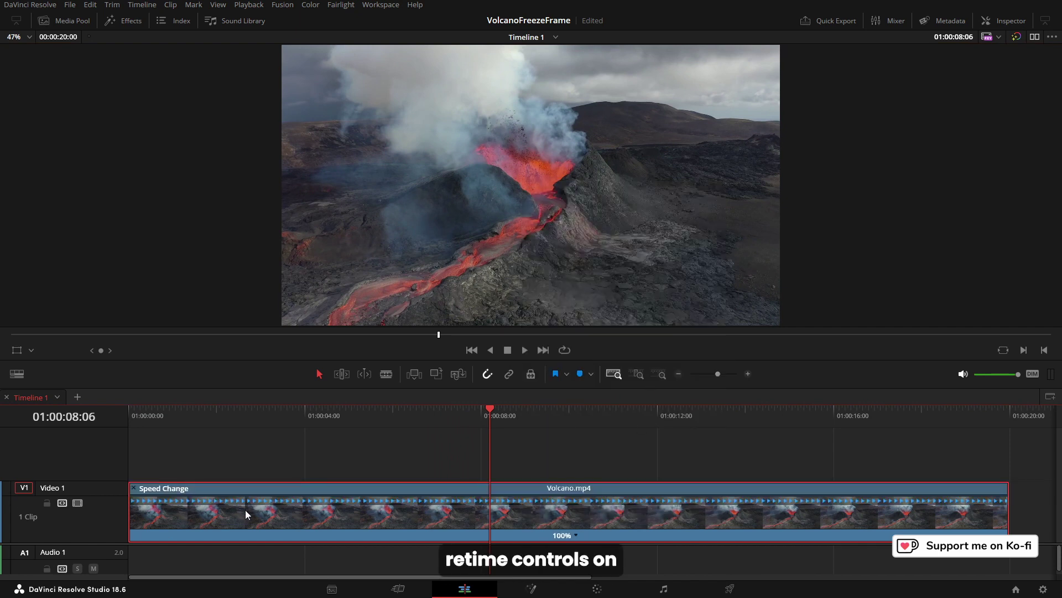
scroll(88, 548, "down", 2)
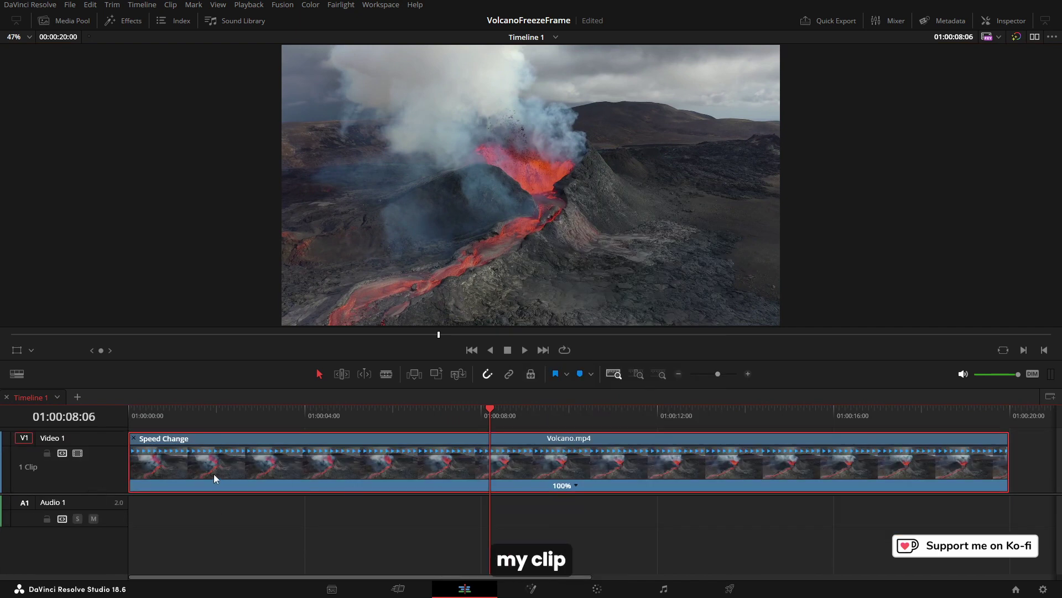
left_click(576, 485)
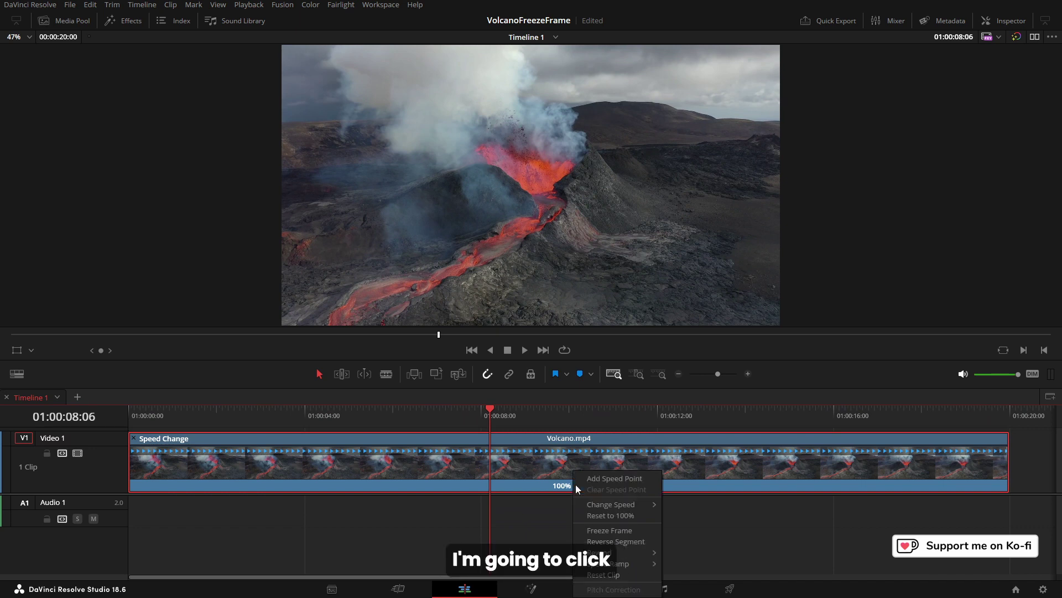
left_click(619, 531)
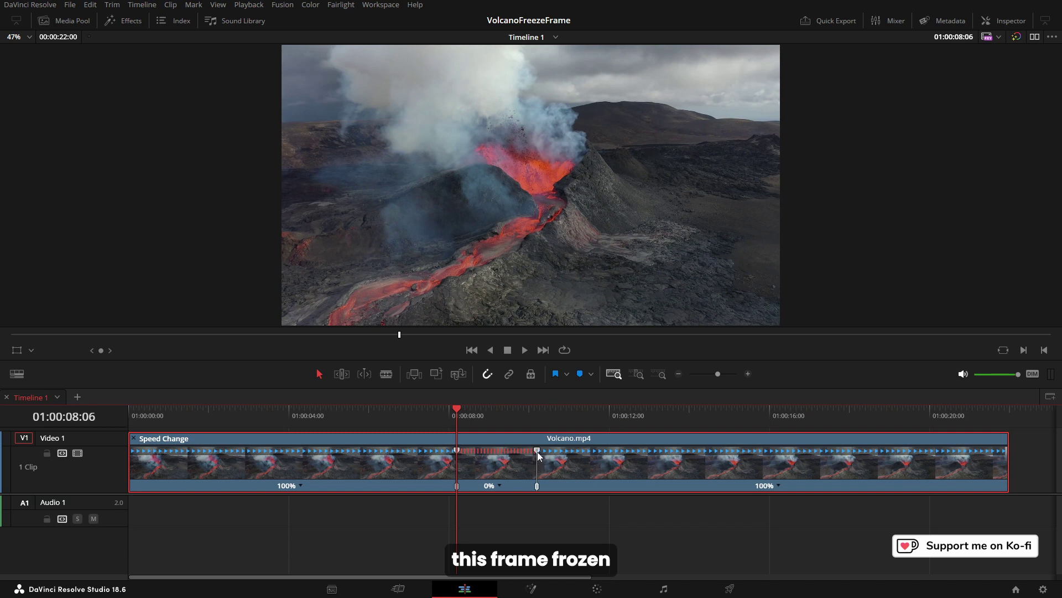
left_click_drag(537, 452, 668, 473)
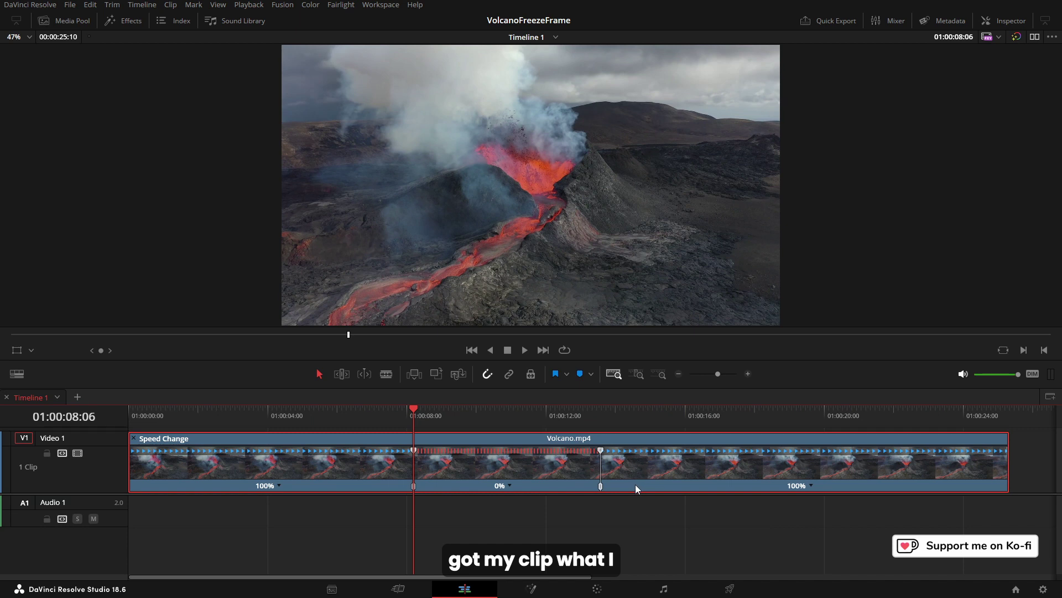
Step: Show the clip's Retime Curve and enlarge the speed curve editor for editing
right_click(575, 482)
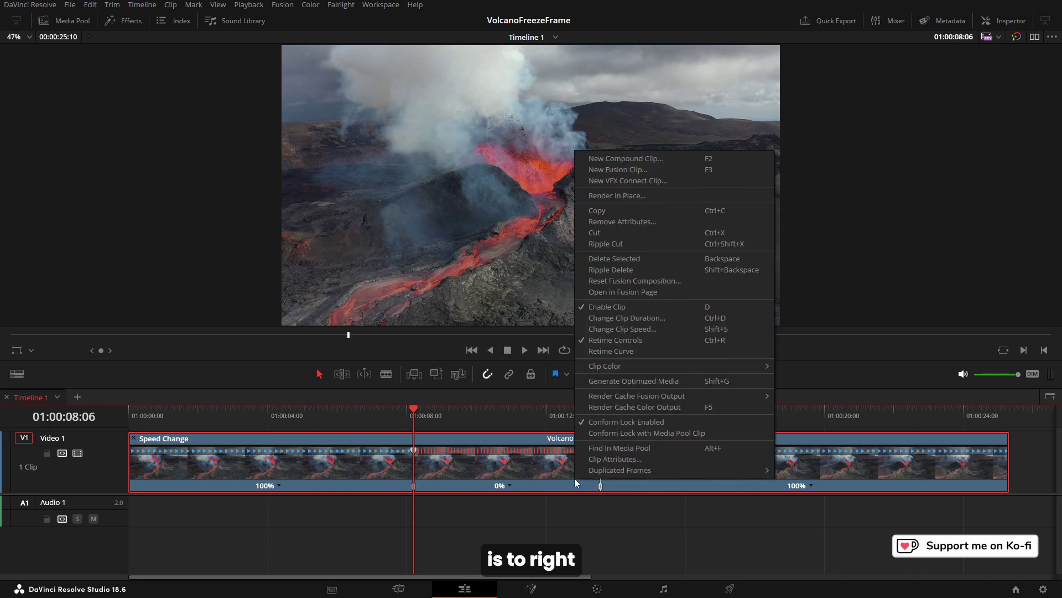
left_click(613, 352)
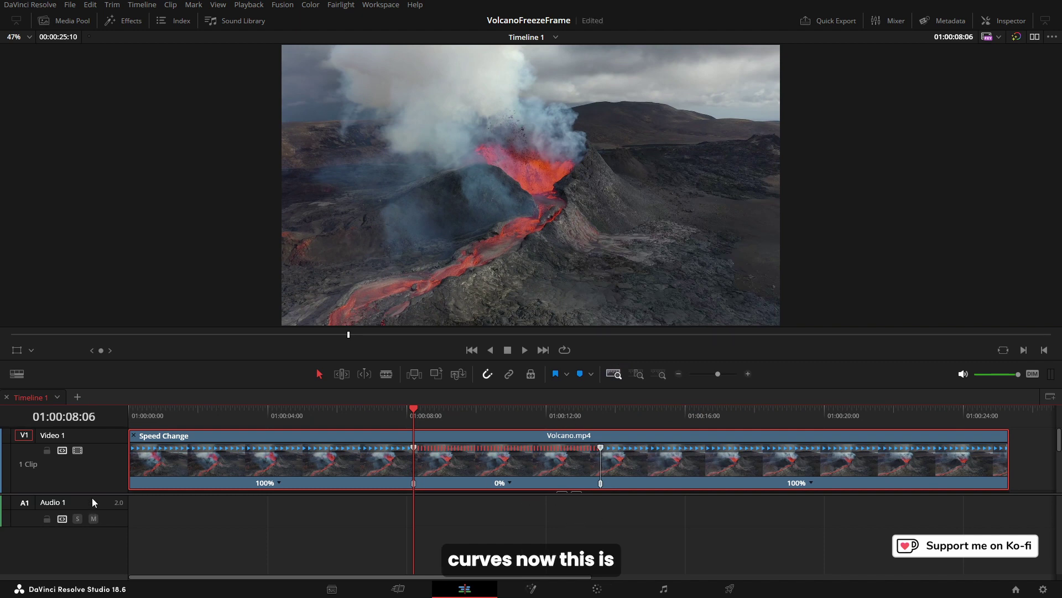
left_click_drag(93, 502, 98, 568)
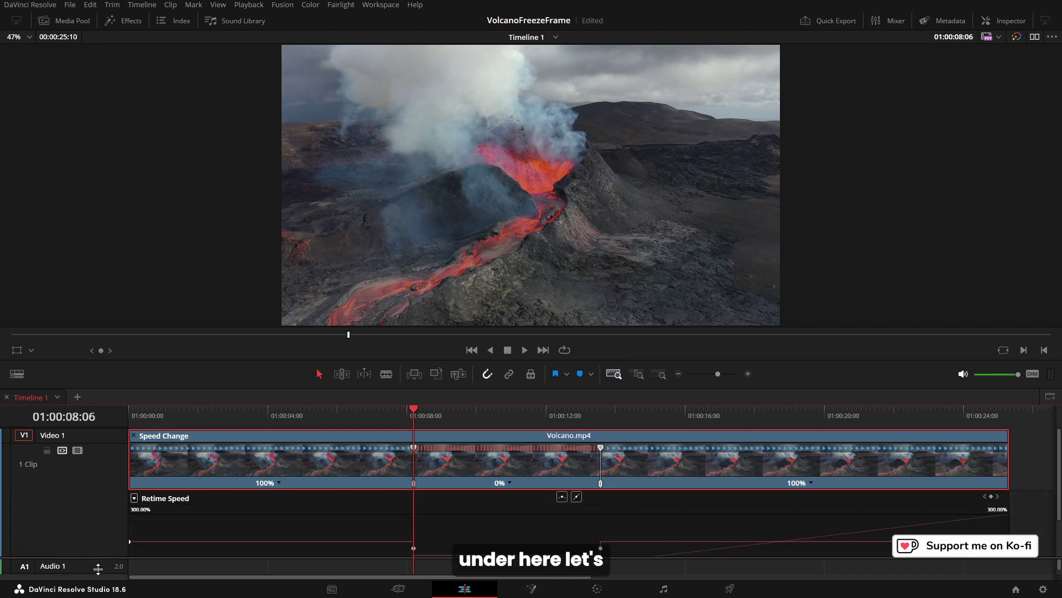
left_click_drag(521, 361, 521, 228)
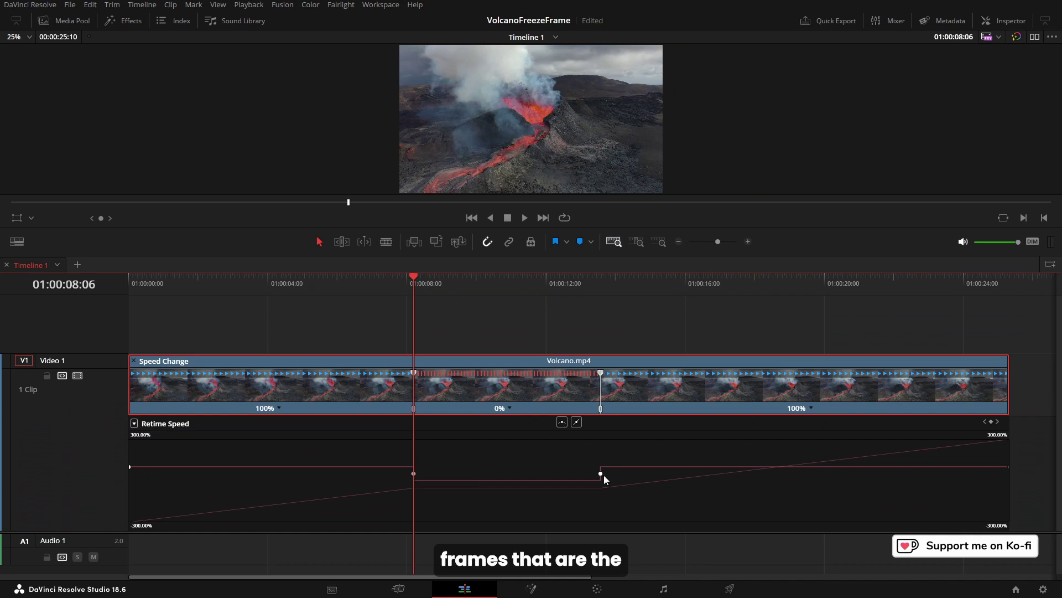
Step: Smooth both freeze keyframes into eased curves and stretch the 0% freeze slightly longer
left_click(601, 474)
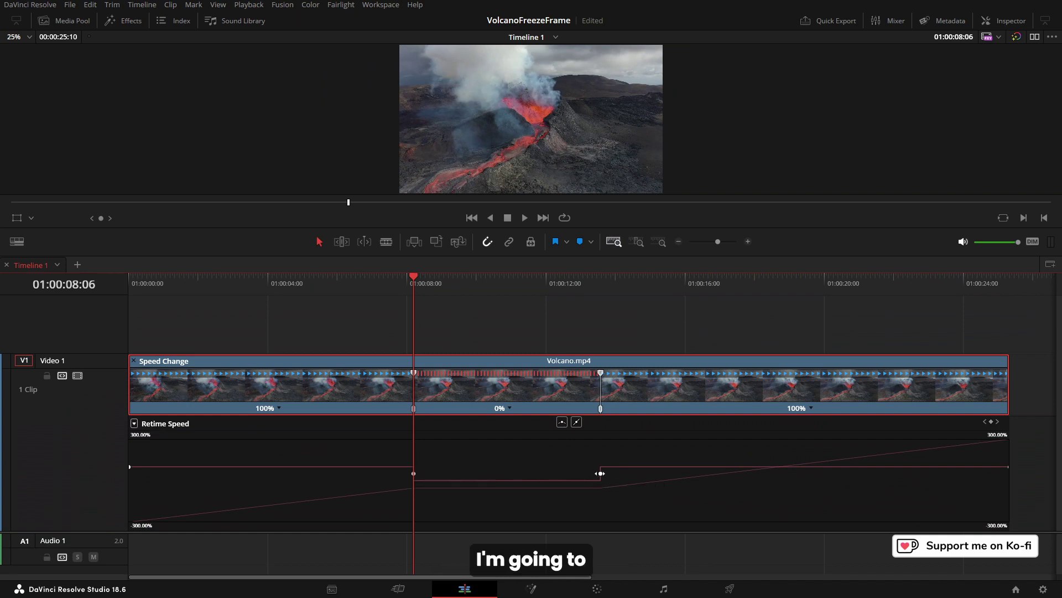
left_click(562, 423)
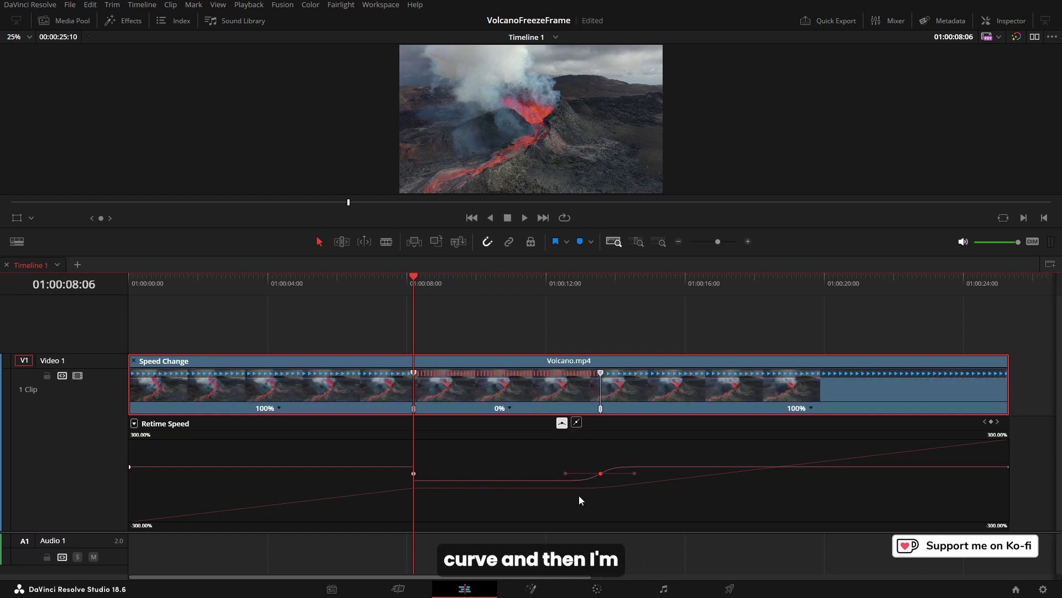
left_click_drag(635, 473, 693, 469)
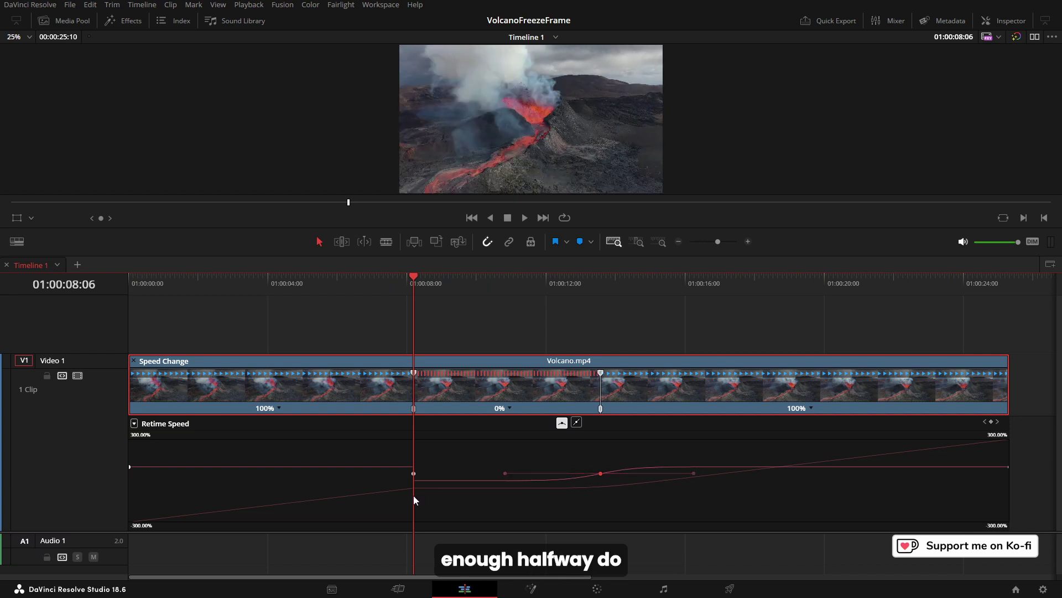
left_click(562, 424)
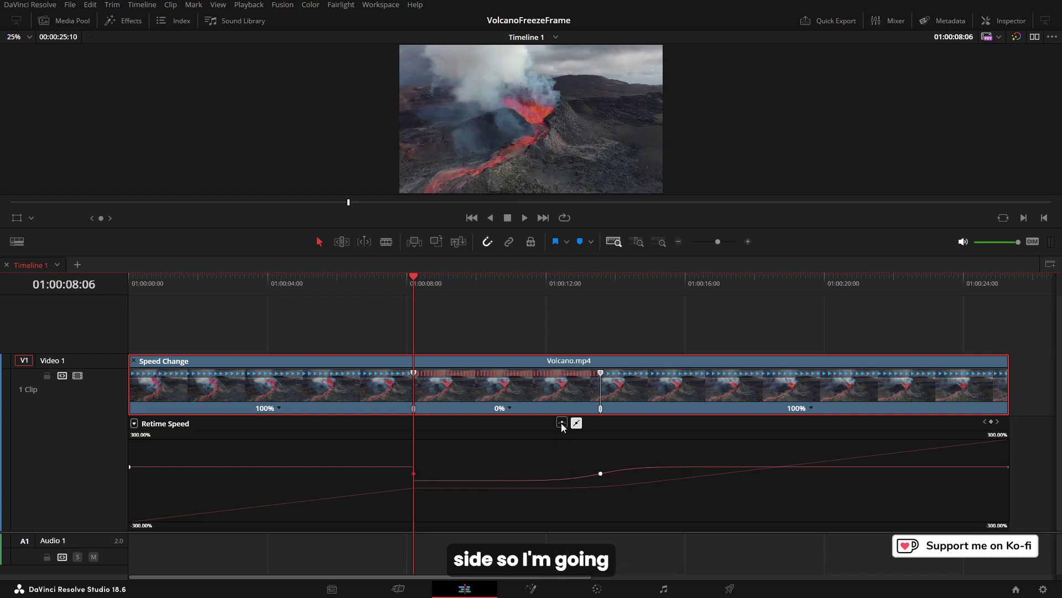
left_click(562, 424)
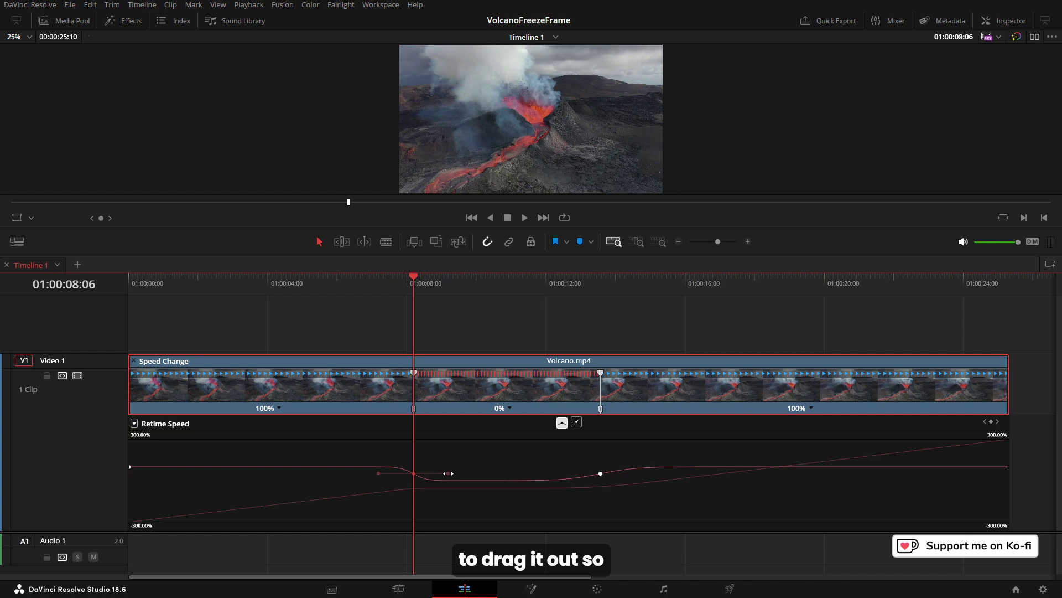
left_click_drag(448, 473, 501, 473)
left_click(601, 375)
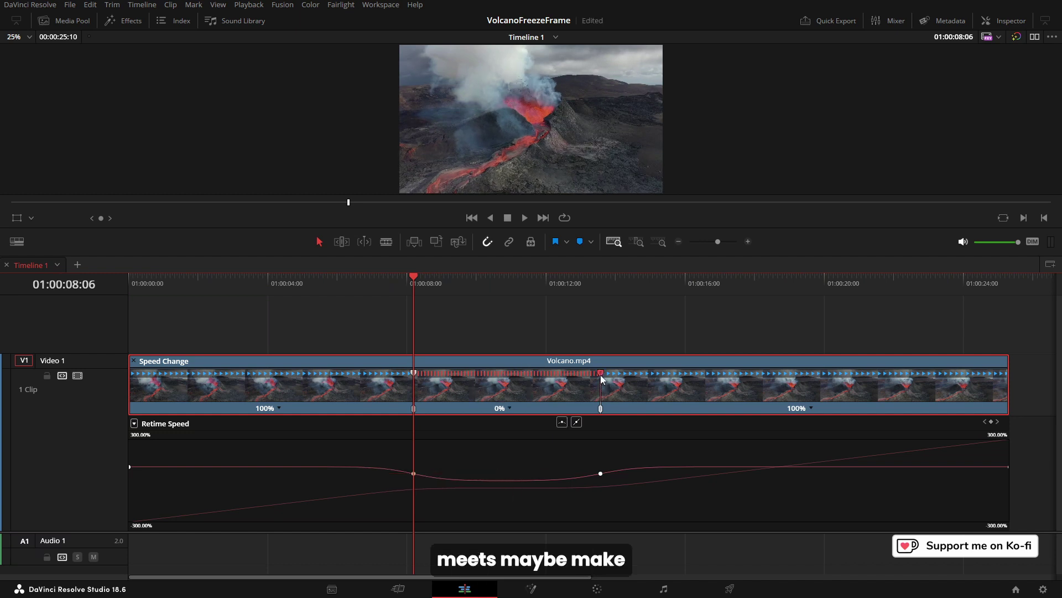
left_click_drag(601, 375, 640, 377)
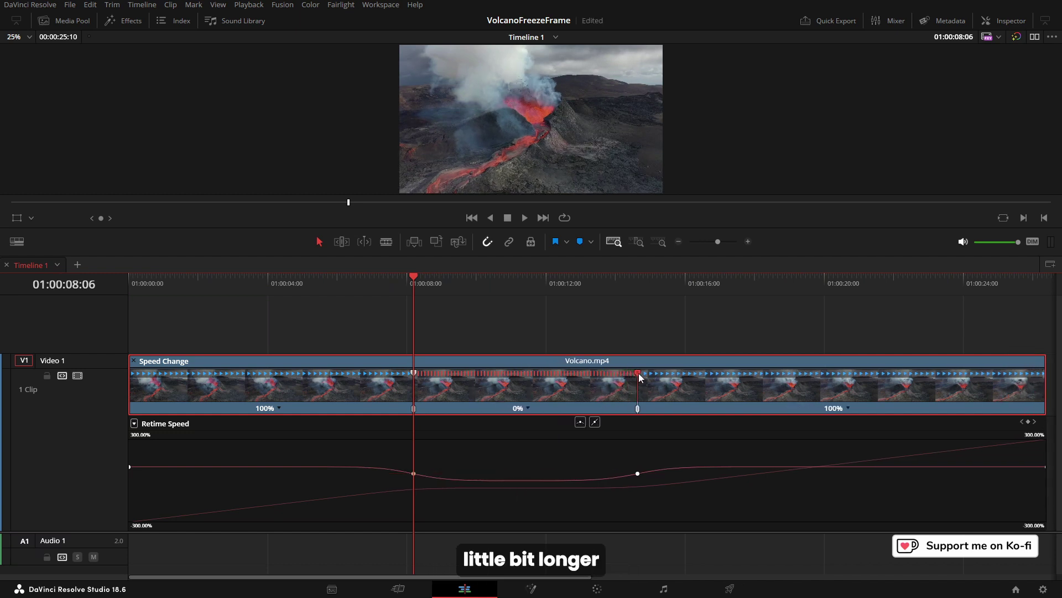
Step: Hide the Retime Curve and Retime Controls, then show Volcano.mp4's settings in the Inspector
right_click(699, 391)
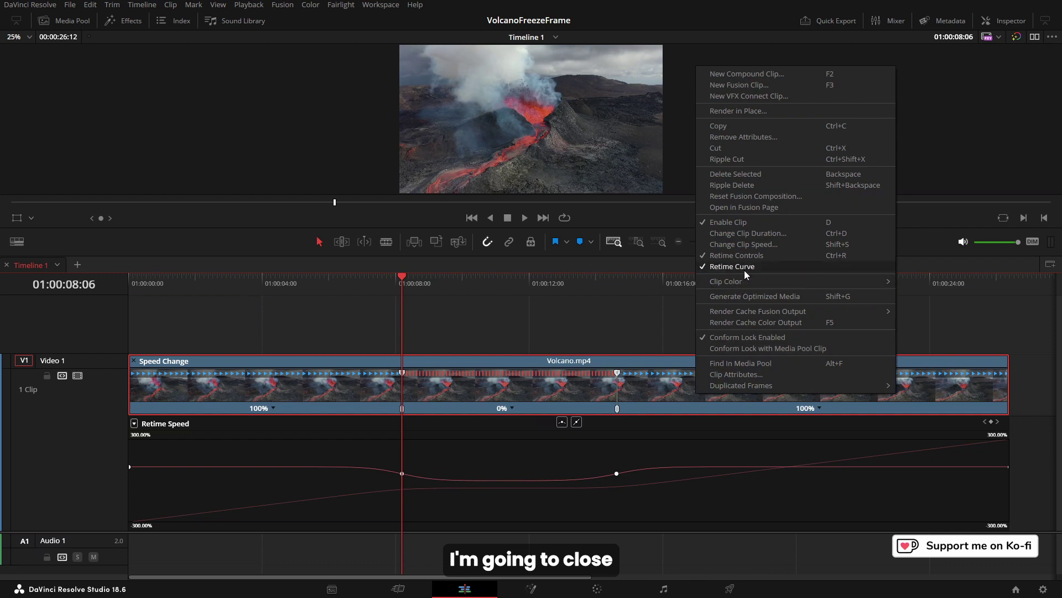
left_click(745, 270)
right_click(657, 503)
left_click(703, 363)
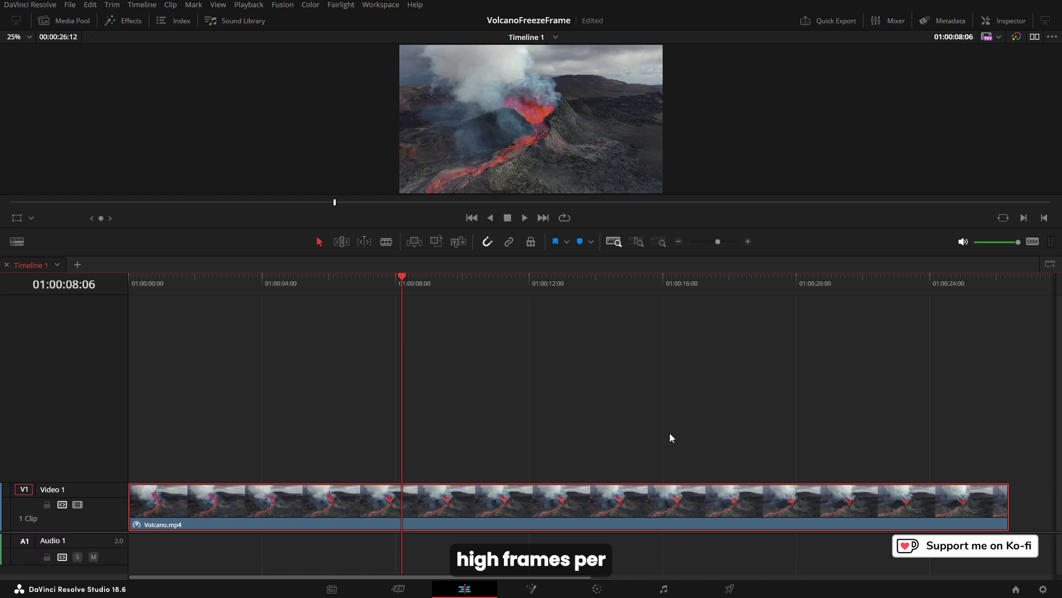
left_click(1006, 22)
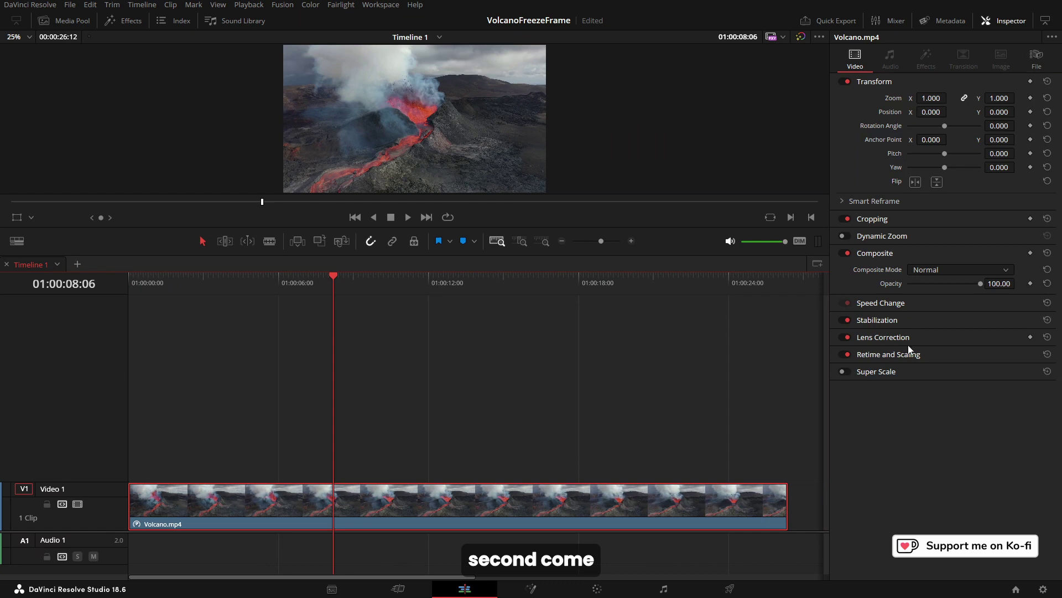
Step: Set Retime Process to Optical Flow and Motion Estimation to Enhanced Better, then return to the start
left_click(869, 354)
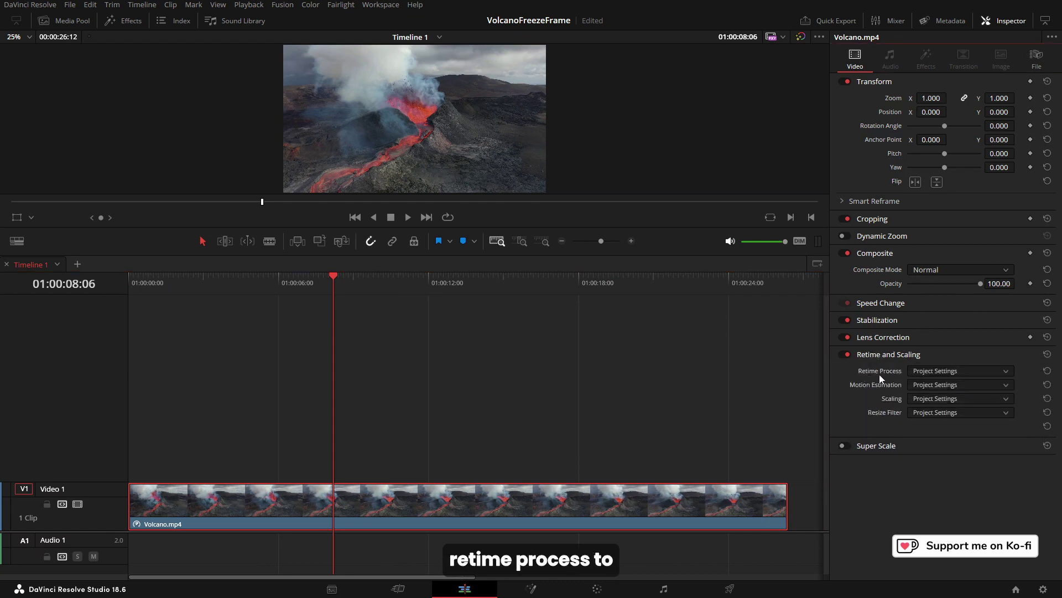
left_click(1005, 371)
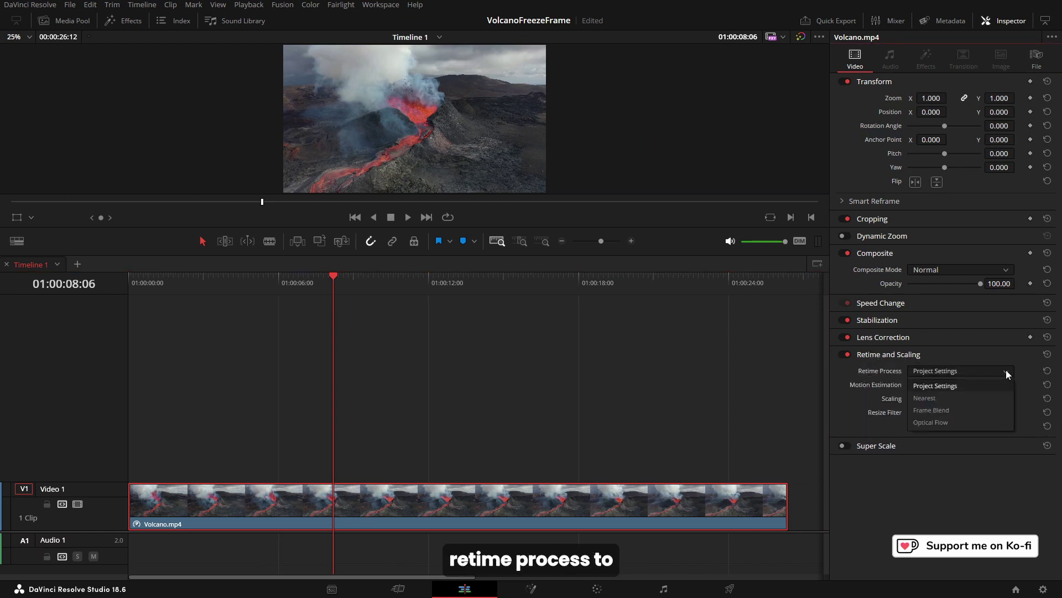
left_click(949, 423)
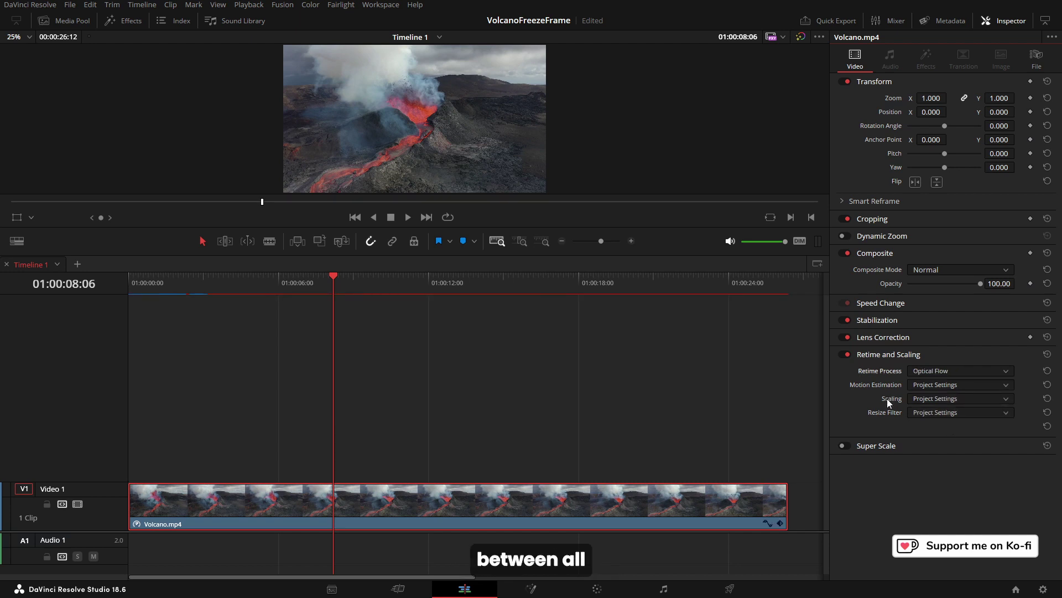
left_click(926, 386)
left_click(934, 448)
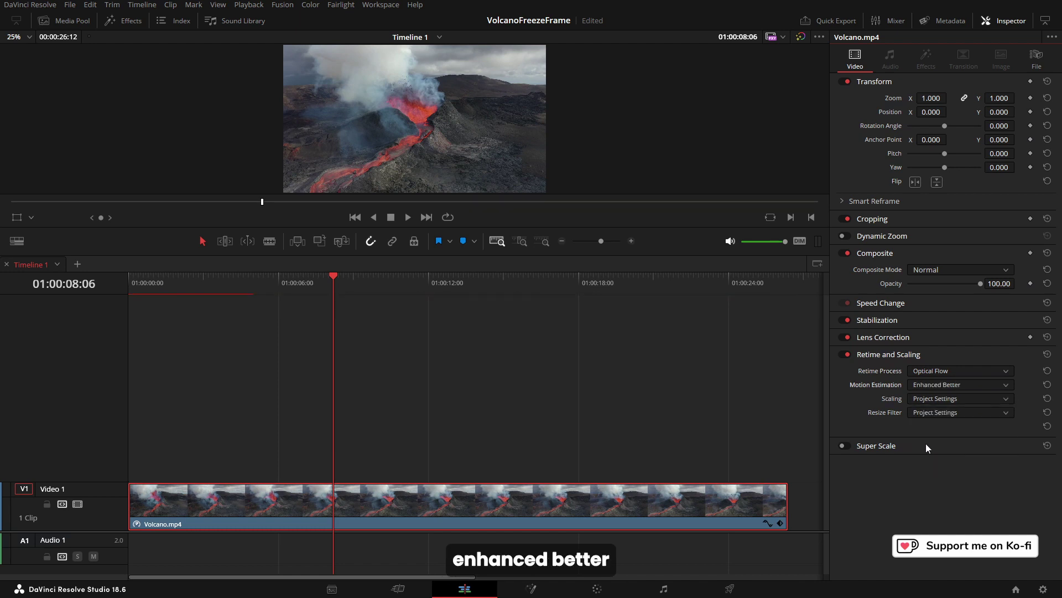
key("Home")
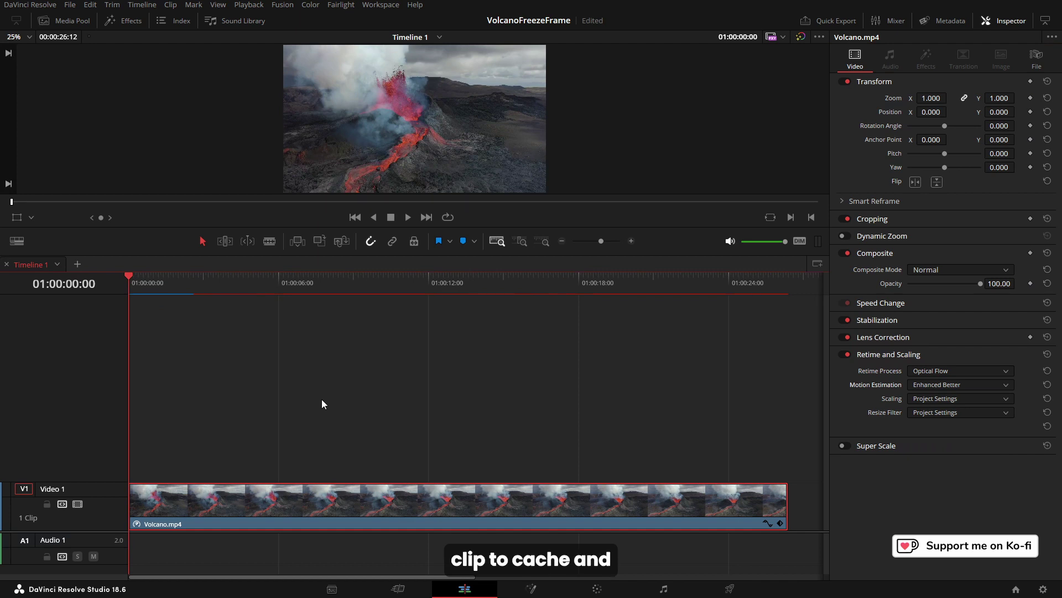
Step: Enlarge the viewer above the timeline and adjust its display mode from the Workspace menu
left_click_drag(430, 256, 425, 376)
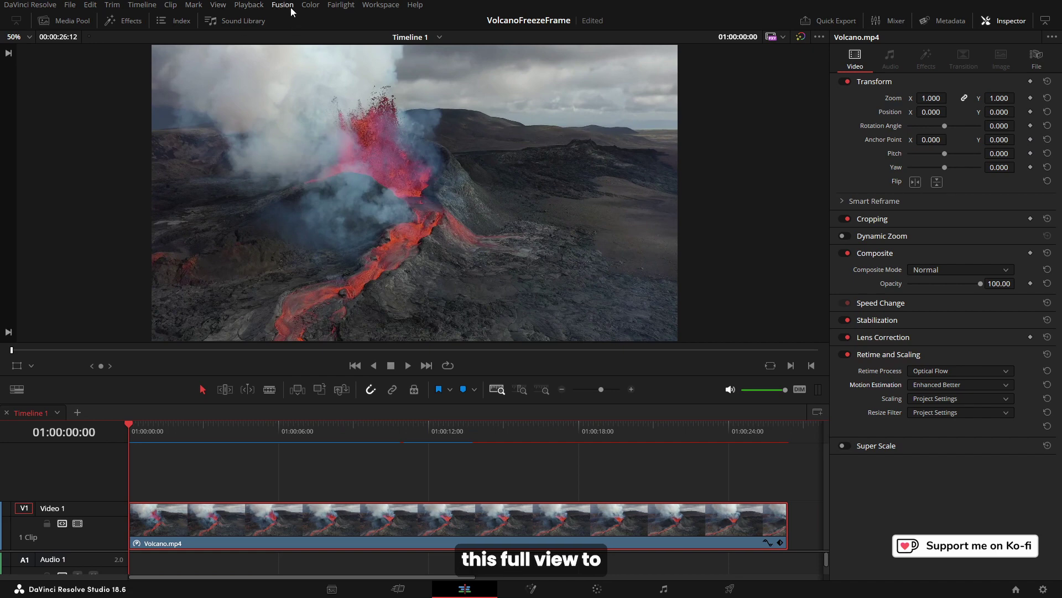
left_click(381, 5)
mouse_move(415, 131)
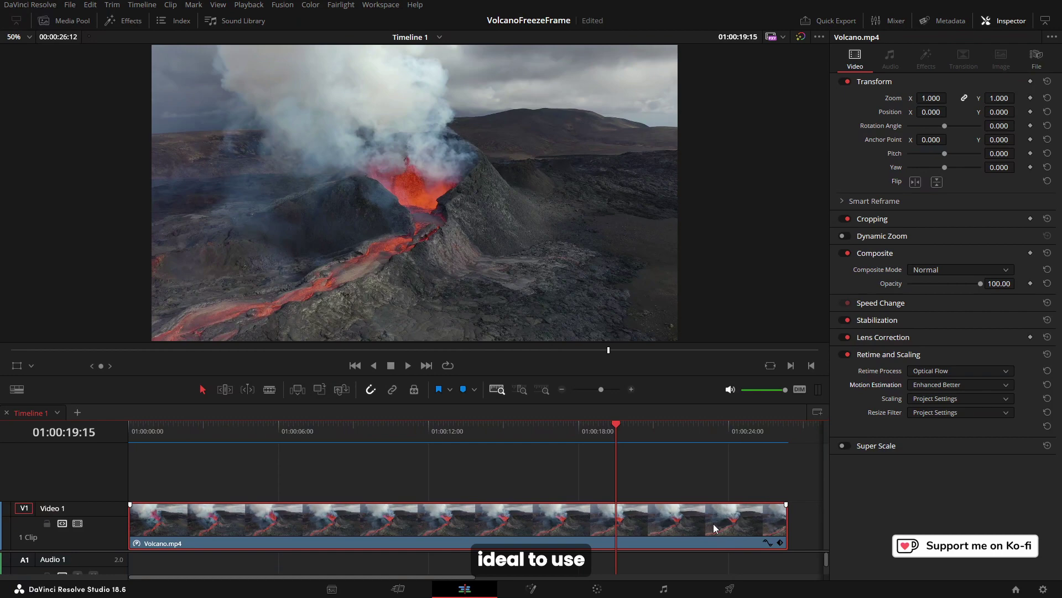
Step: Play the retimed clip from the start, stopping at 01:00:19:04
left_click_drag(224, 430, 121, 438)
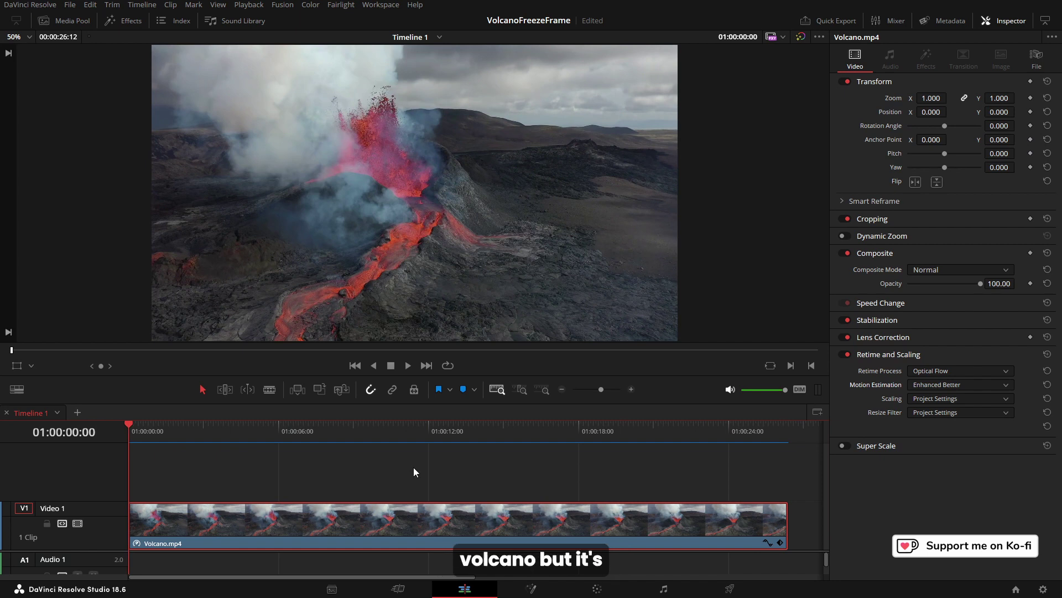
left_click(407, 366)
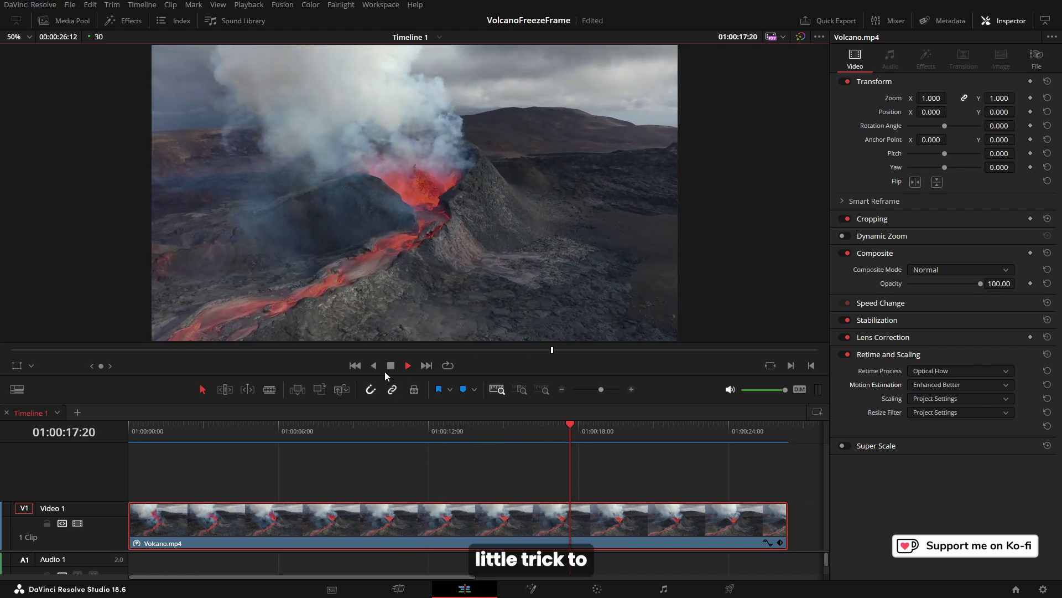
key("space")
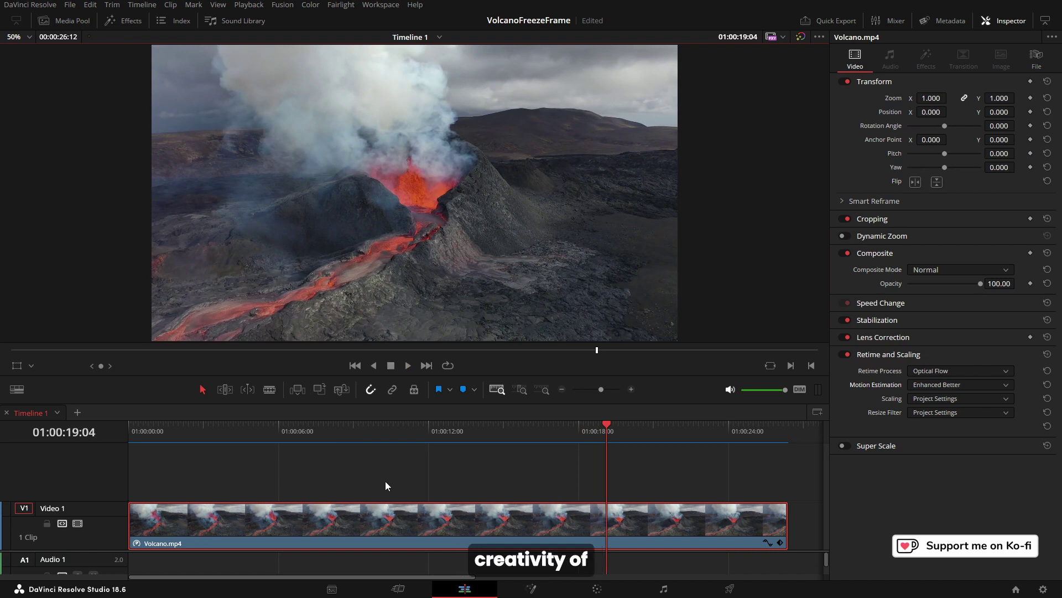